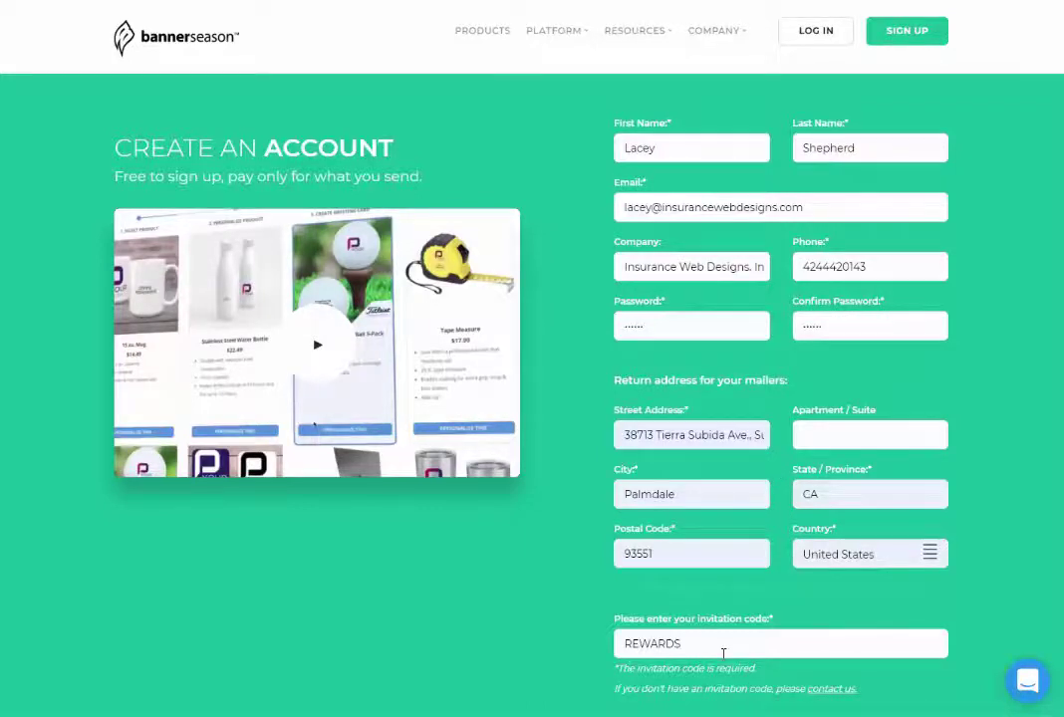
Step: Confirm the invitation code entry and submit the filled-in sign-up form with CREATE ACCOUNT
{"action": "scroll", "coordinate": [723, 653], "scroll_direction": "down", "scroll_amount": 2}
{"action": "scroll", "coordinate": [715, 422], "scroll_direction": "up", "scroll_amount": 2}
{"action": "scroll", "coordinate": [785, 436], "scroll_direction": "down", "scroll_amount": 2}
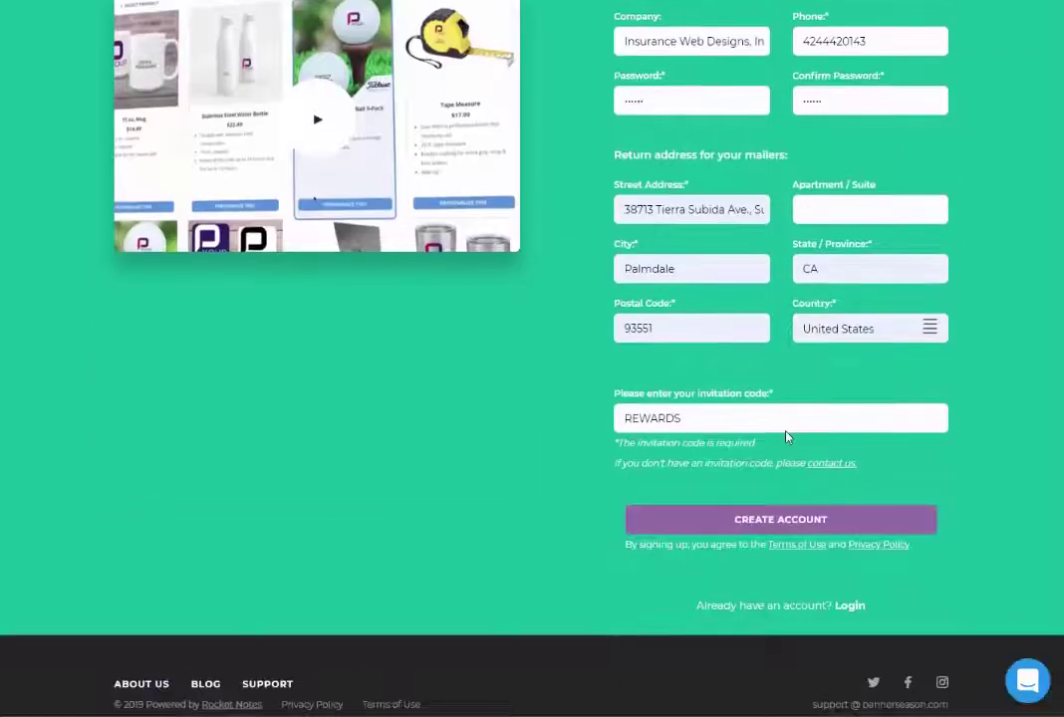
{"action": "left_click", "coordinate": [711, 418]}
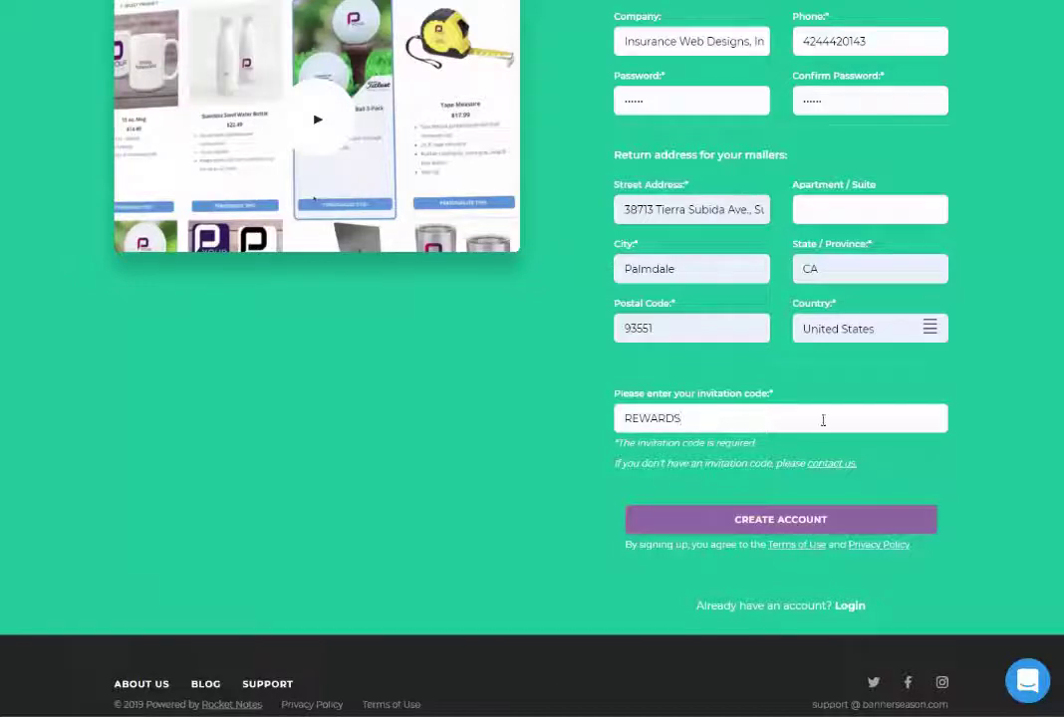
{"action": "left_click", "coordinate": [818, 531]}
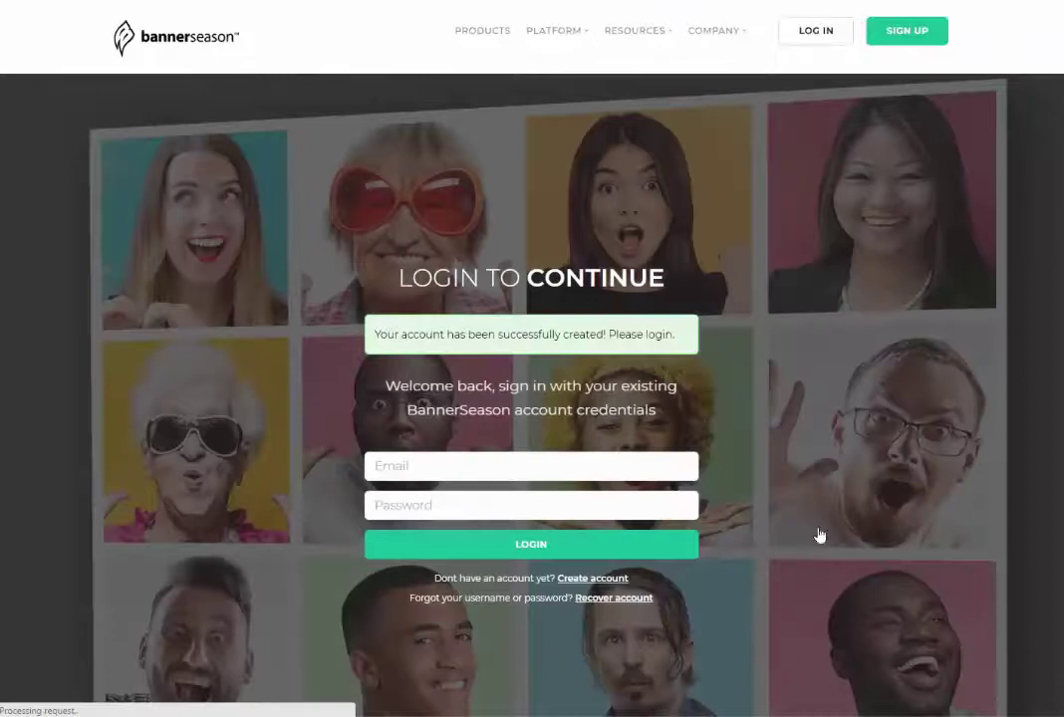
Step: Log in on the Login to Continue page with the new account's email address and password
{"action": "left_click", "coordinate": [448, 468]}
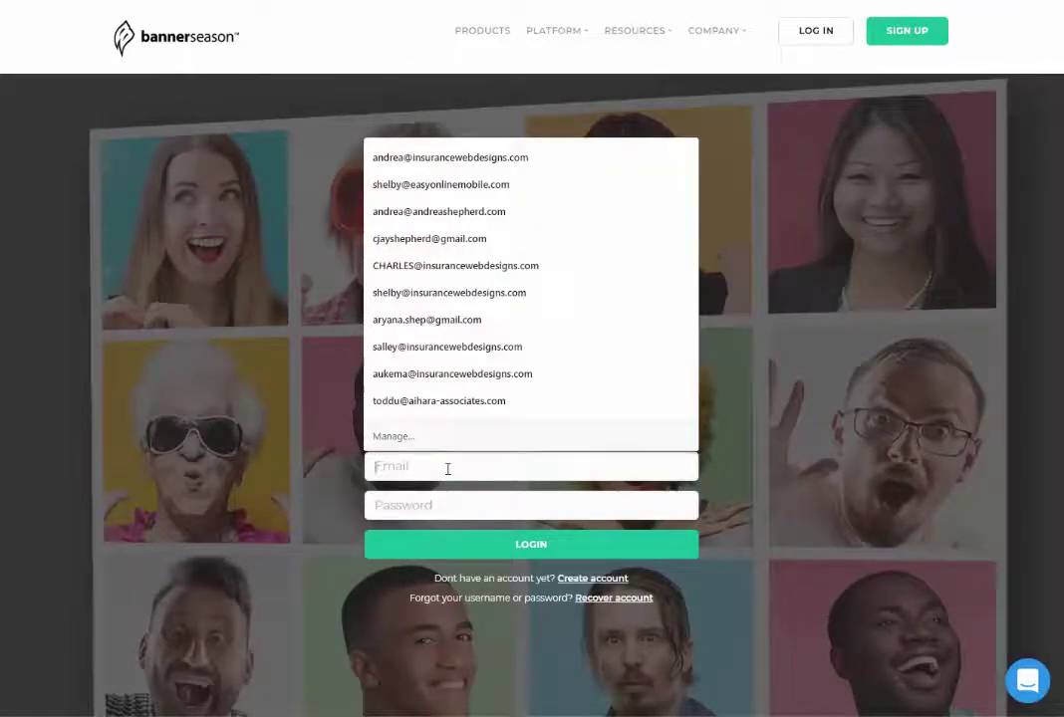
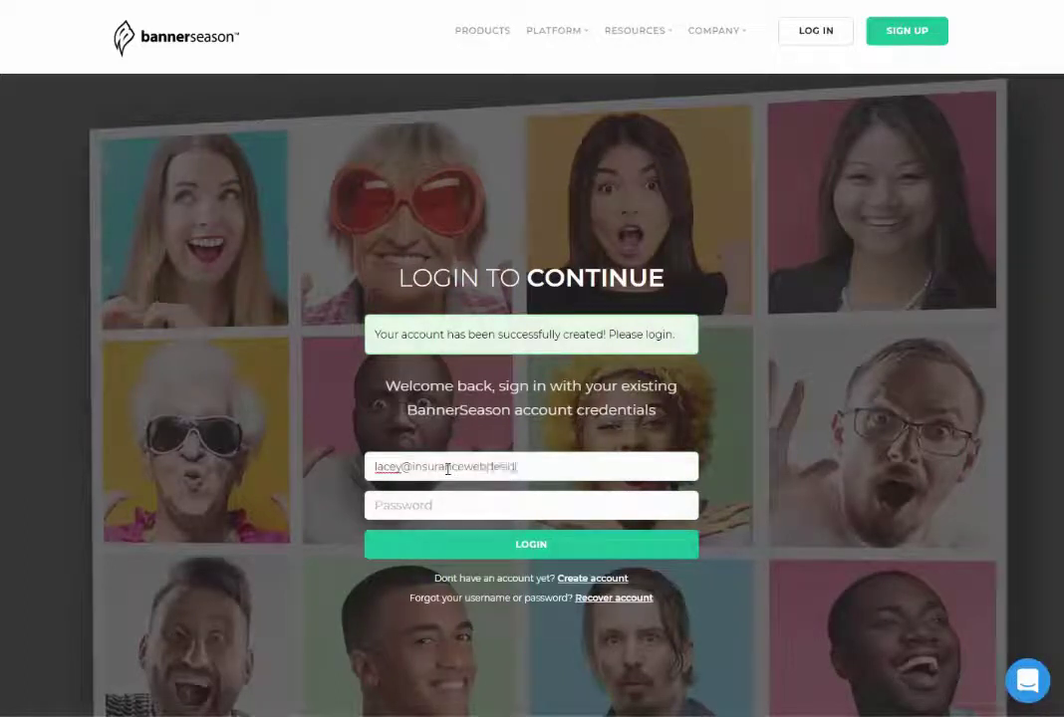
{"action": "key", "text": "Tab"}
{"action": "type", "text": "••••"}
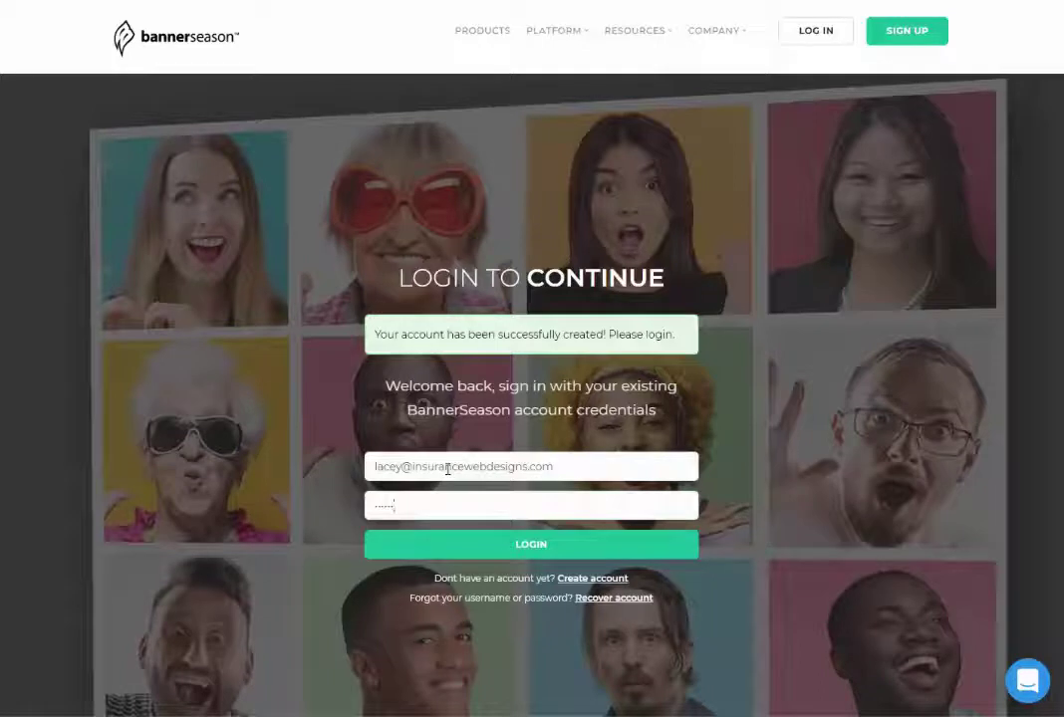
{"action": "left_click", "coordinate": [546, 559]}
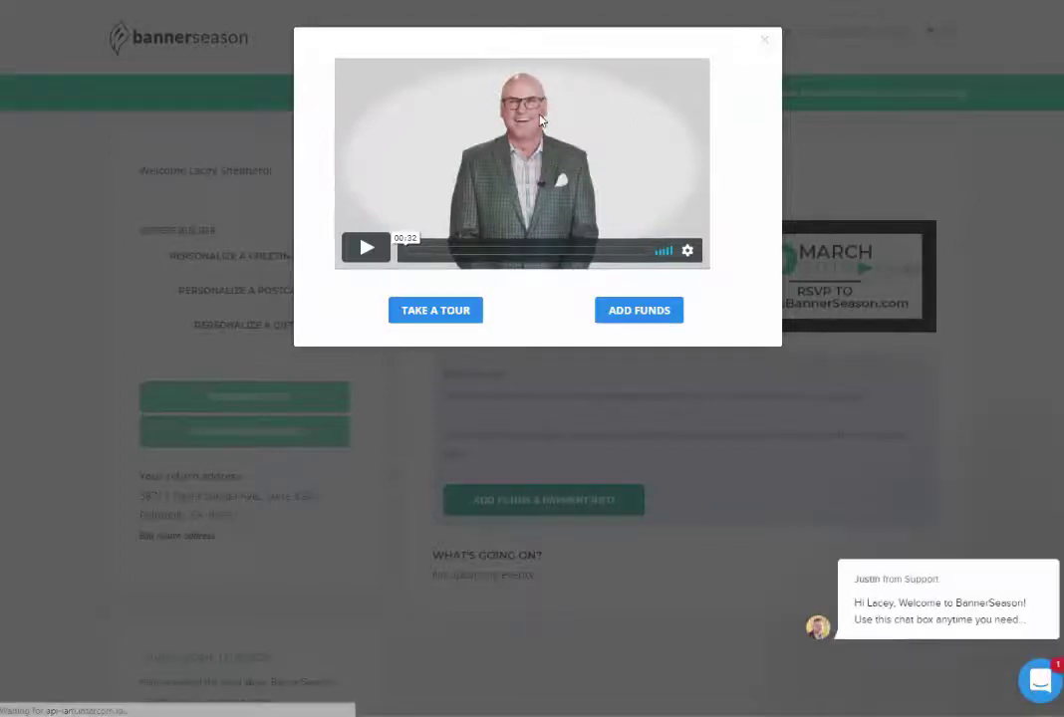
Step: Clear the support chat greeting bubble and play the dashboard's welcome video
{"action": "mouse_move", "coordinate": [916, 612]}
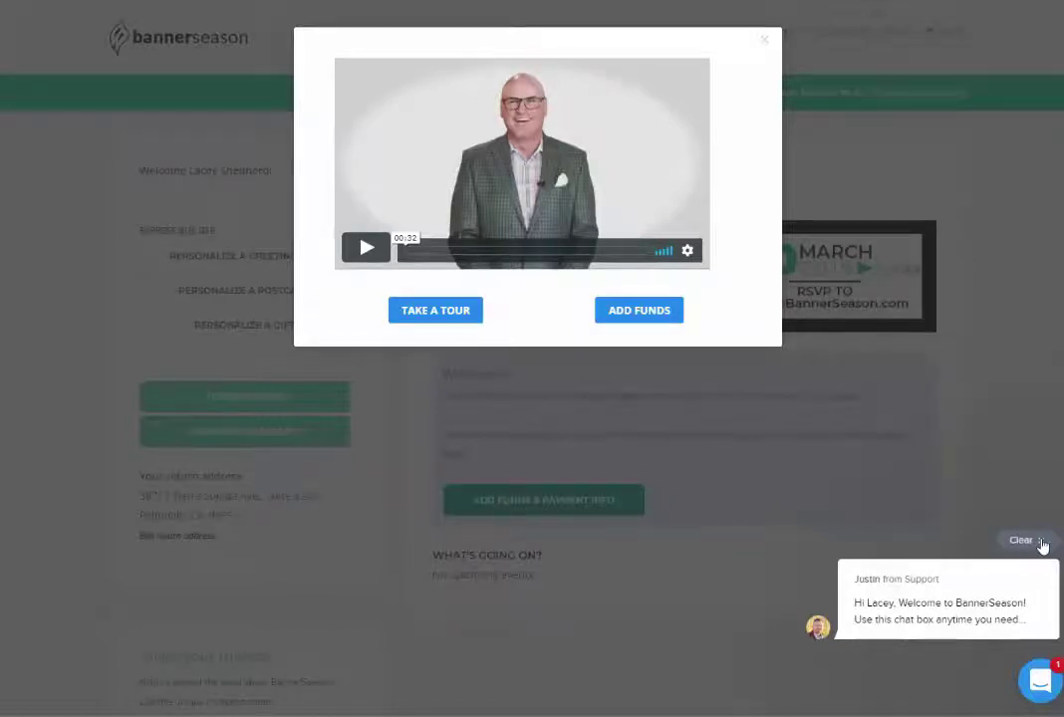
{"action": "left_click", "coordinate": [1040, 542]}
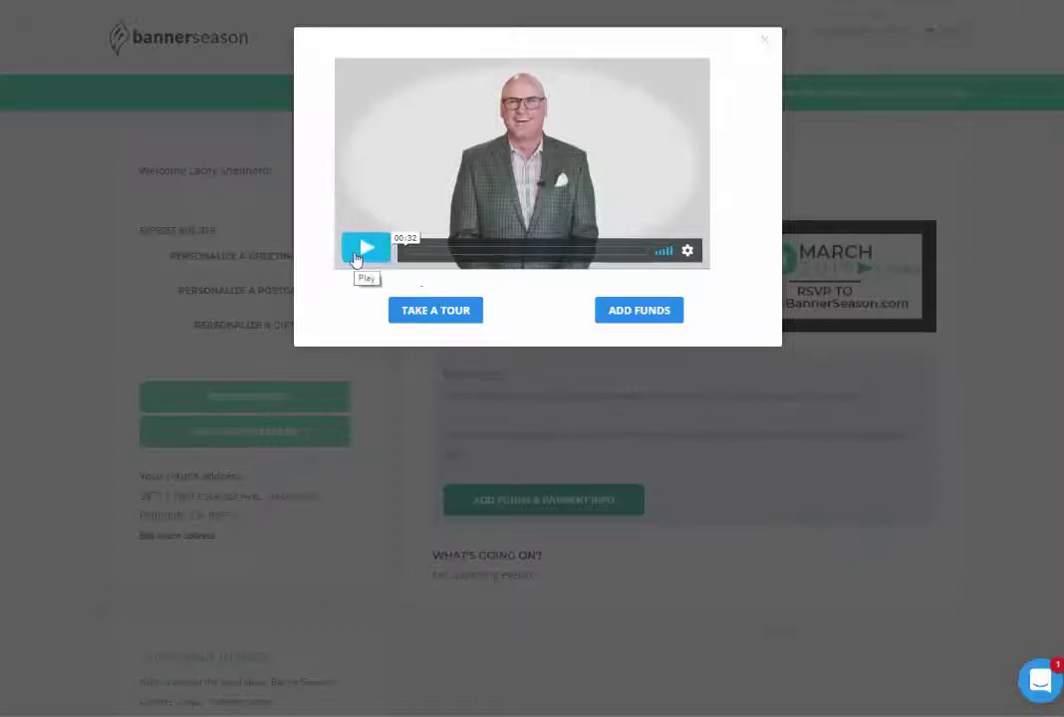
{"action": "left_click", "coordinate": [365, 249]}
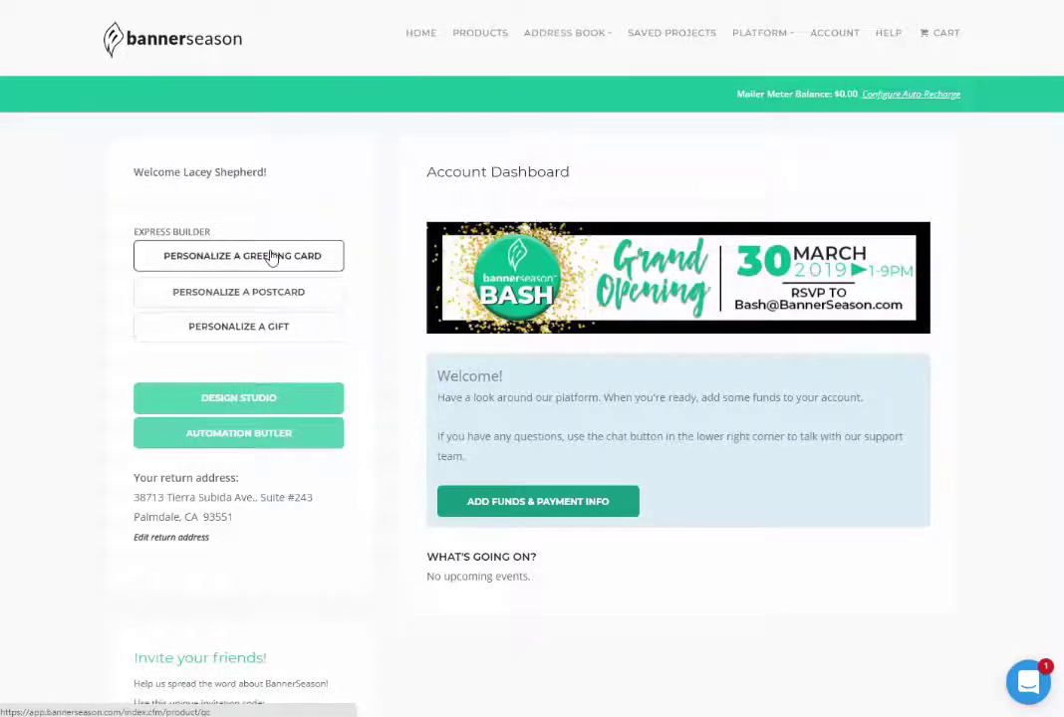
Step: Open the PERSONALIZE A GIFT catalog from the dashboard's Express Builder section
{"action": "left_click_drag", "start_coordinate": [211, 239], "coordinate": [133, 231]}
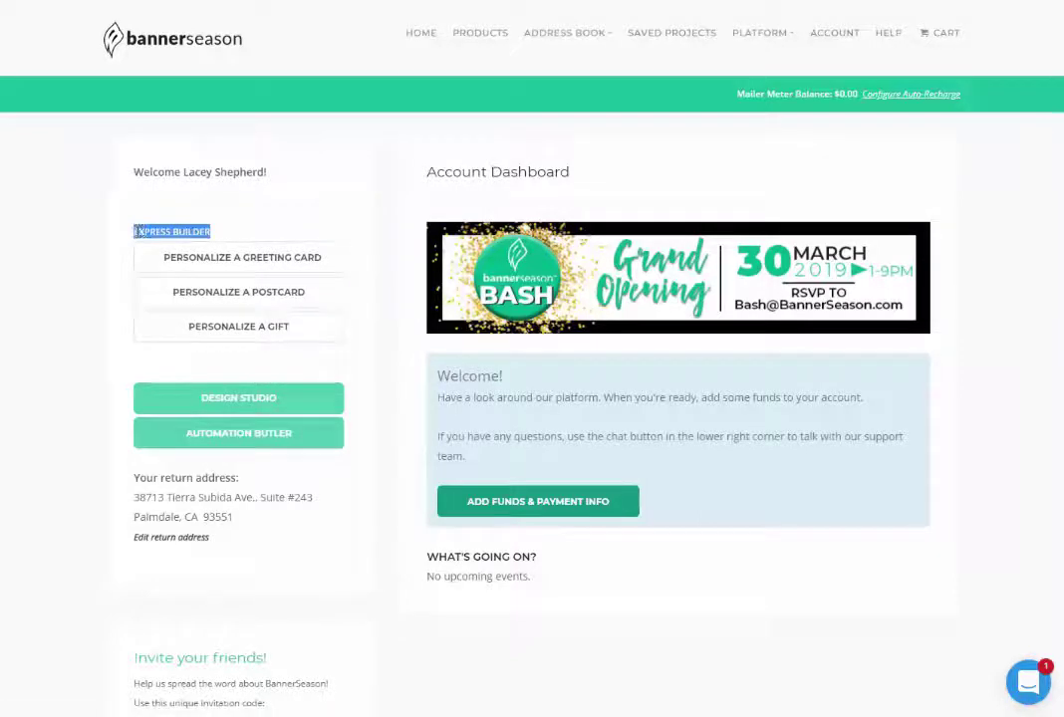
{"action": "left_click", "coordinate": [244, 234]}
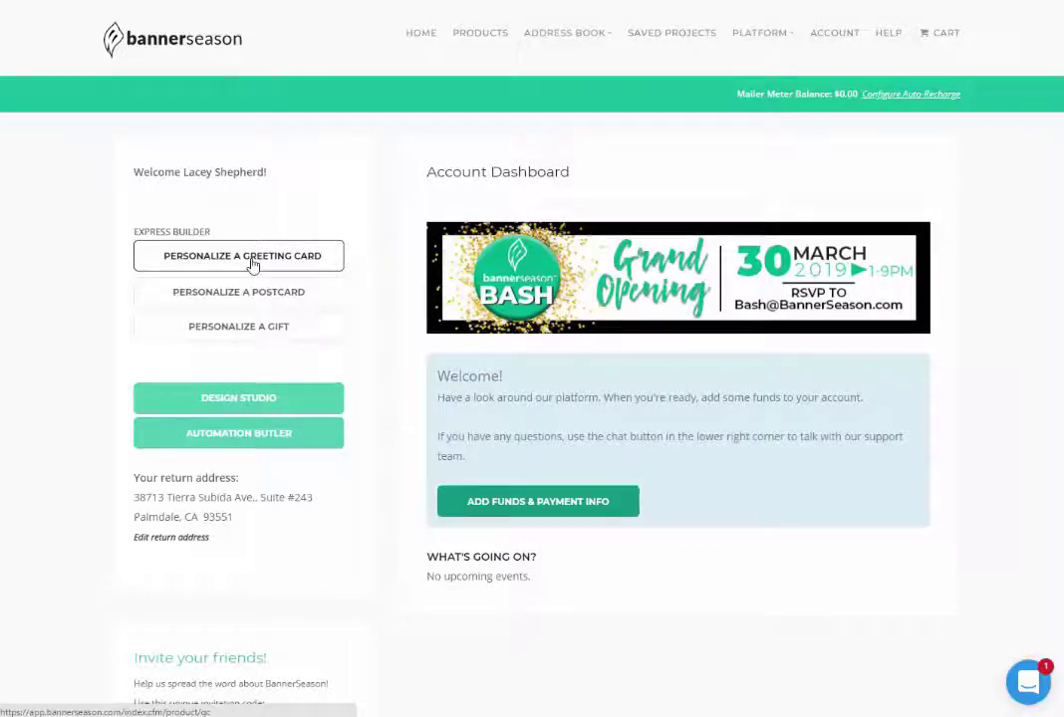
{"action": "left_click", "coordinate": [274, 326]}
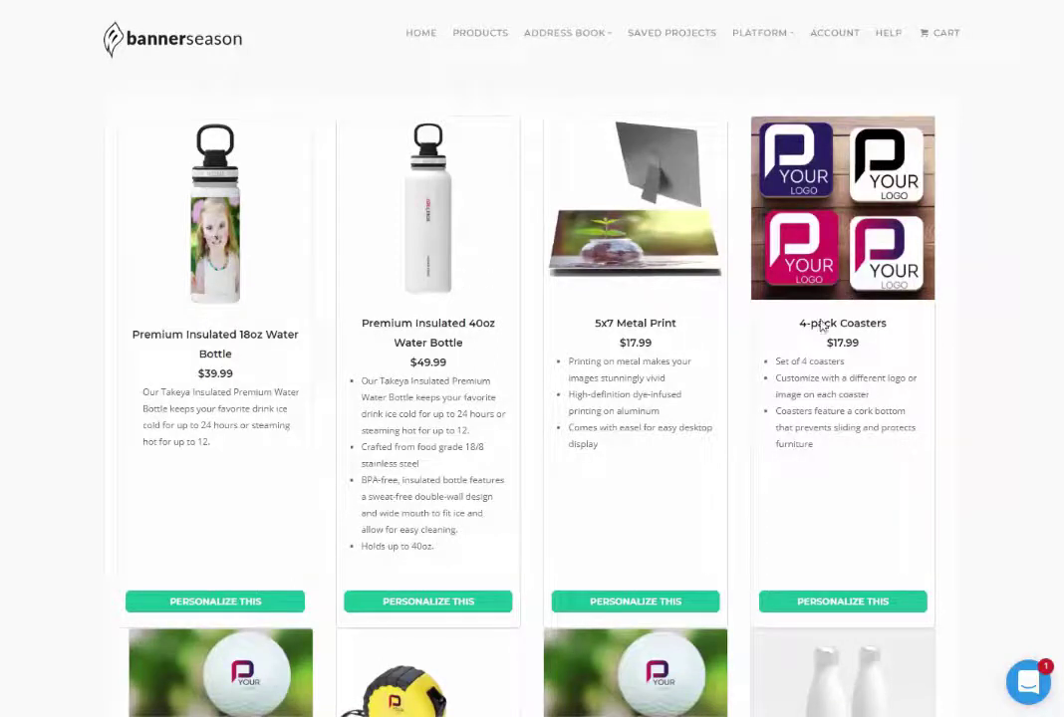
Step: Choose PERSONALIZE THIS for the 2-Pack Custom Label Cake Bar in the gift grid
{"action": "scroll", "coordinate": [577, 449], "scroll_direction": "down", "scroll_amount": 3}
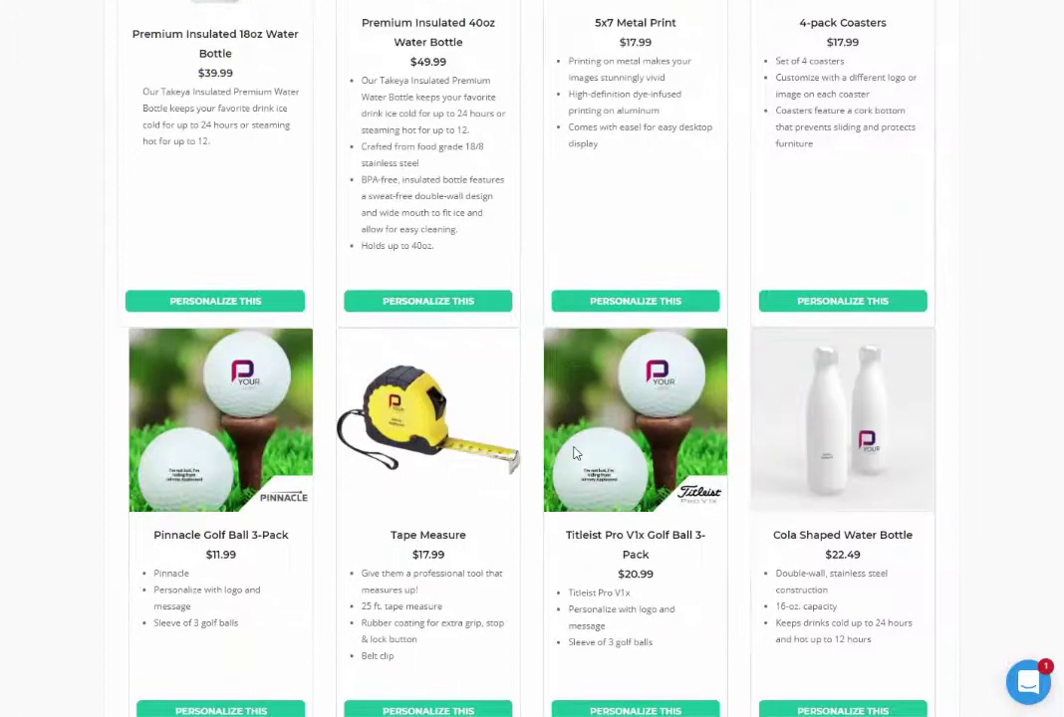
{"action": "scroll", "coordinate": [574, 453], "scroll_direction": "up", "scroll_amount": 3}
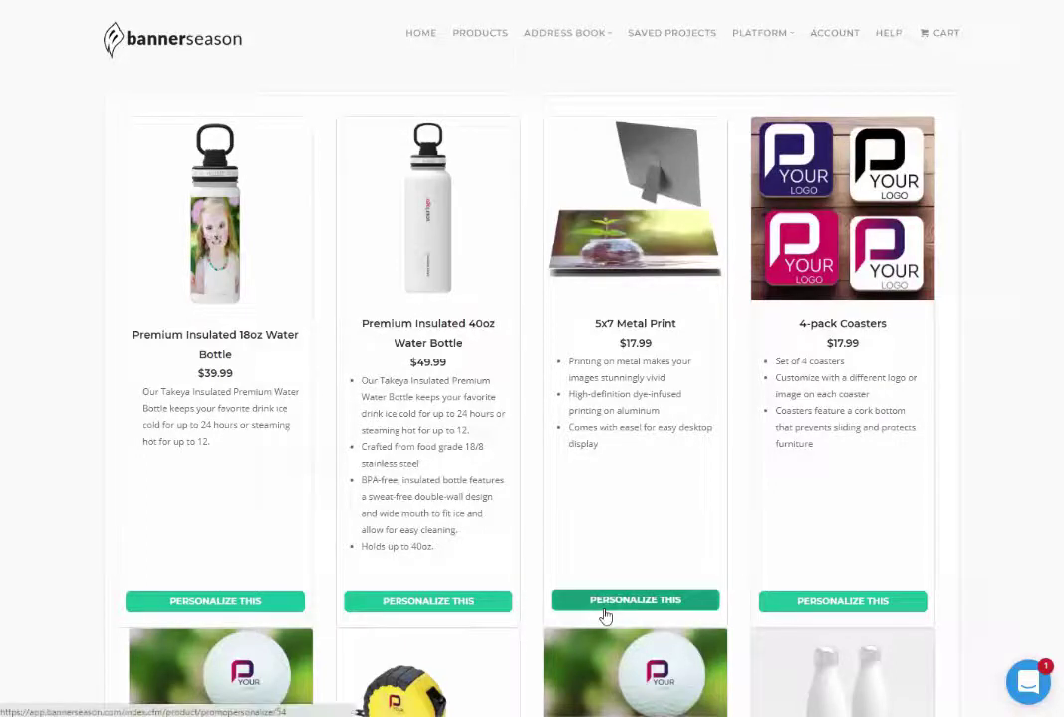
{"action": "scroll", "coordinate": [612, 614], "scroll_direction": "down", "scroll_amount": 8}
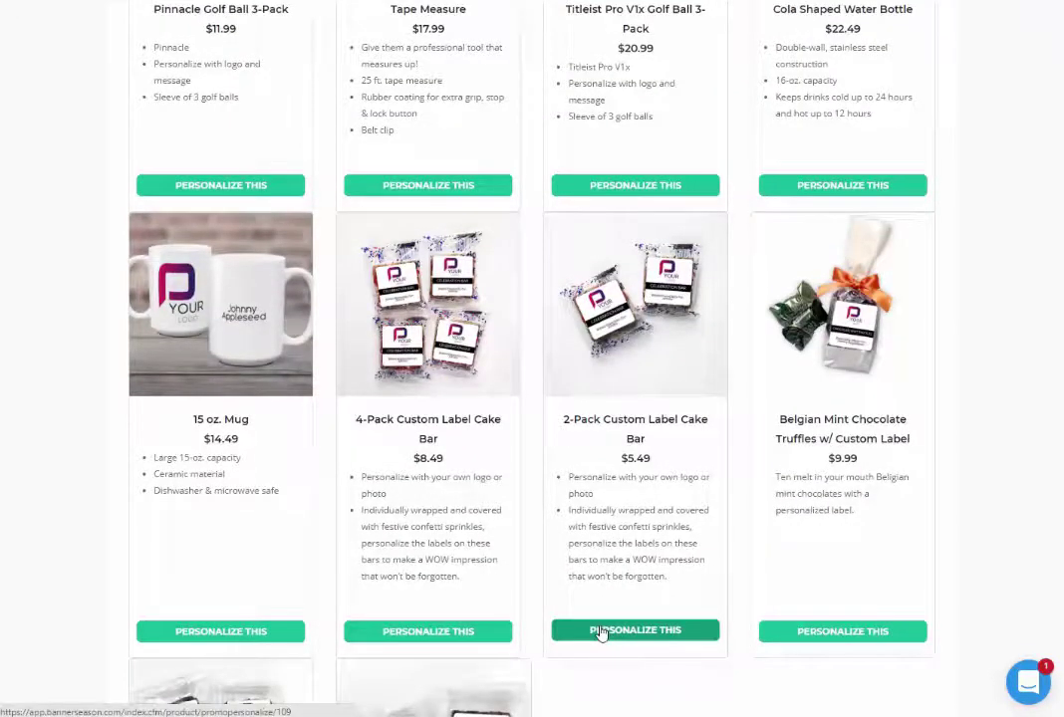
{"action": "left_click", "coordinate": [608, 633]}
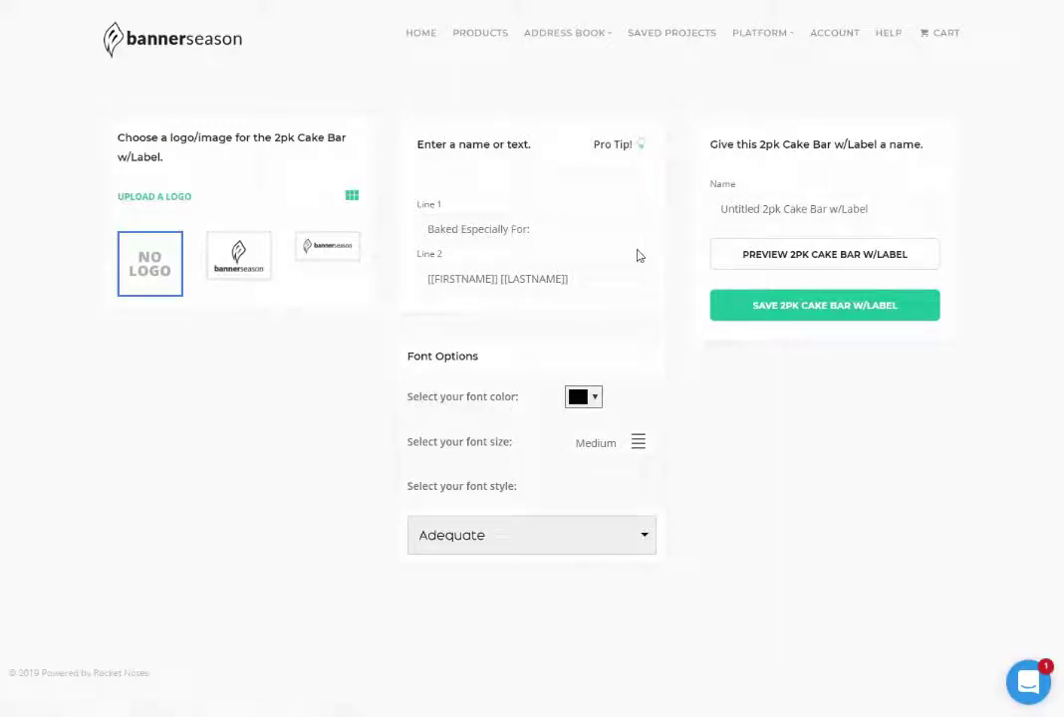
Step: Review the label text, selecting Line 1 'Baked Especially For:' and then Line 2
{"action": "left_click_drag", "start_coordinate": [452, 230], "coordinate": [427, 229]}
{"action": "left_click_drag", "start_coordinate": [503, 227], "coordinate": [599, 230]}
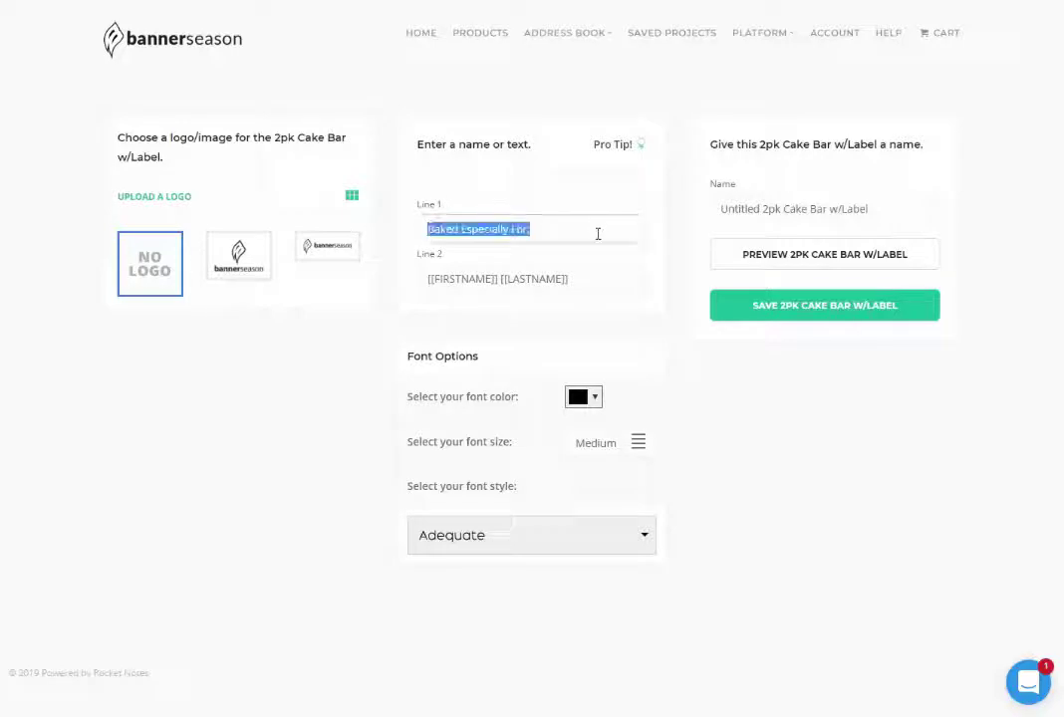
{"action": "left_click", "coordinate": [591, 284]}
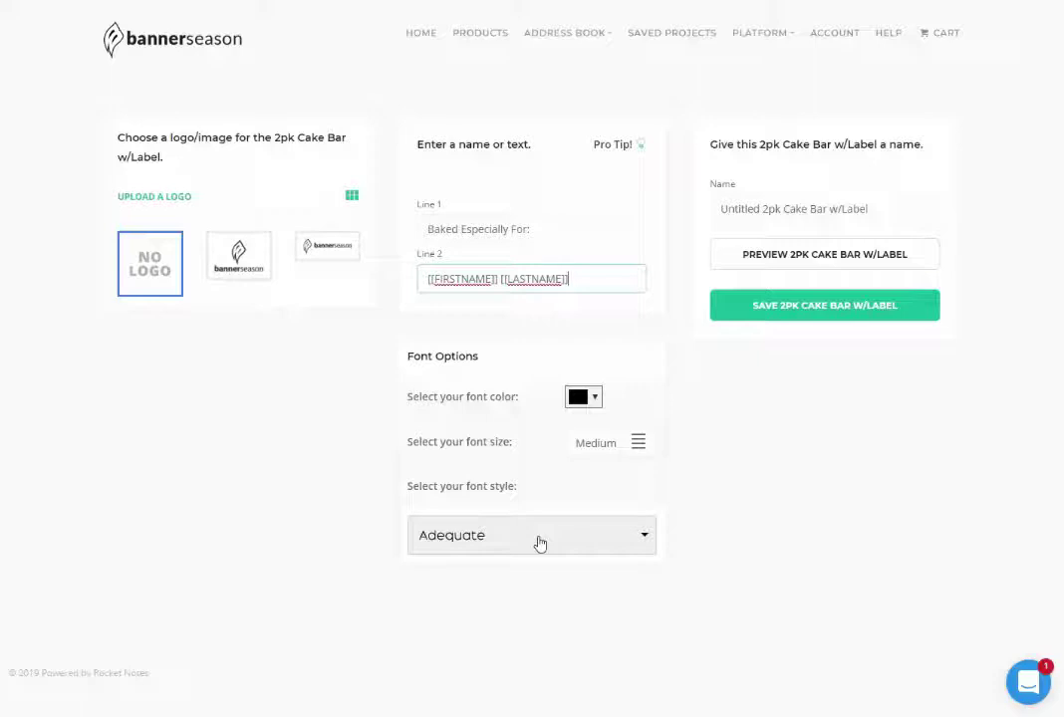
Step: Save the 2pk Cake Bar w/Label design and return via HOME
{"action": "left_click", "coordinate": [797, 305]}
{"action": "left_click", "coordinate": [413, 39]}
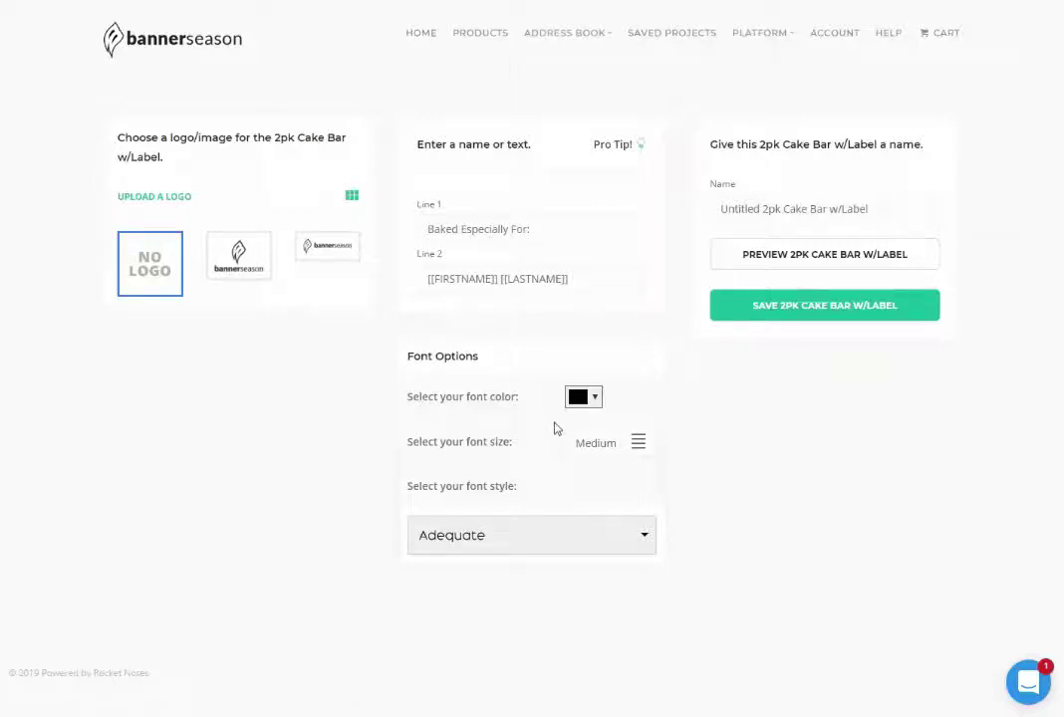
{"action": "left_click", "coordinate": [411, 34]}
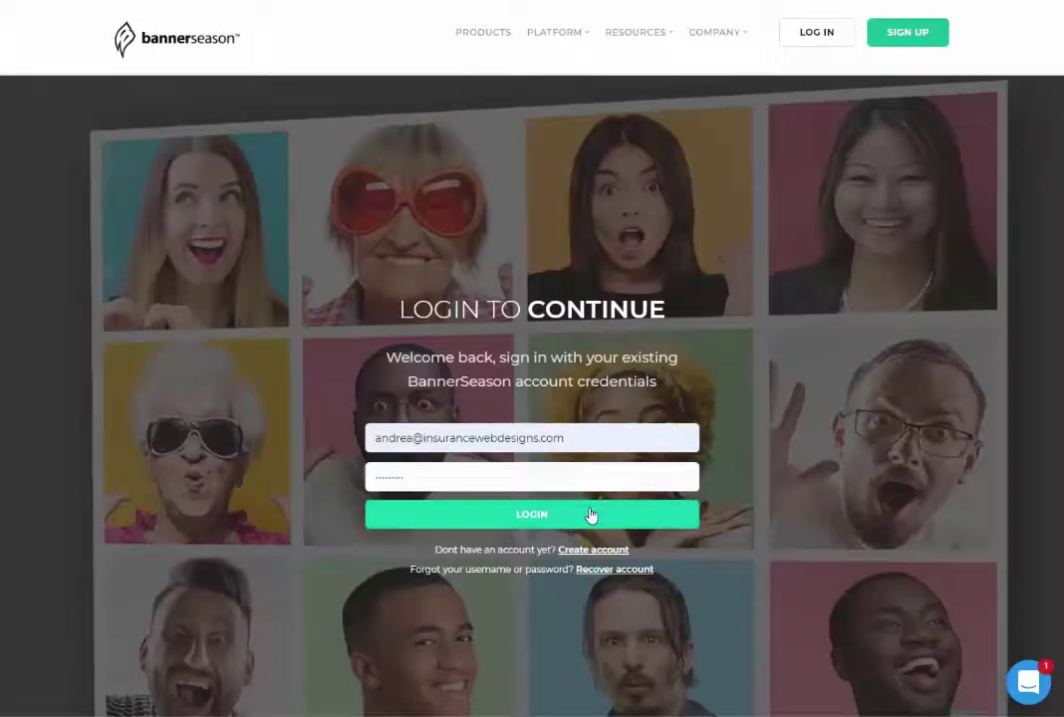
Step: Sign back in with the pre-filled credentials and open the Design Studio product catalog
{"action": "left_click", "coordinate": [591, 514]}
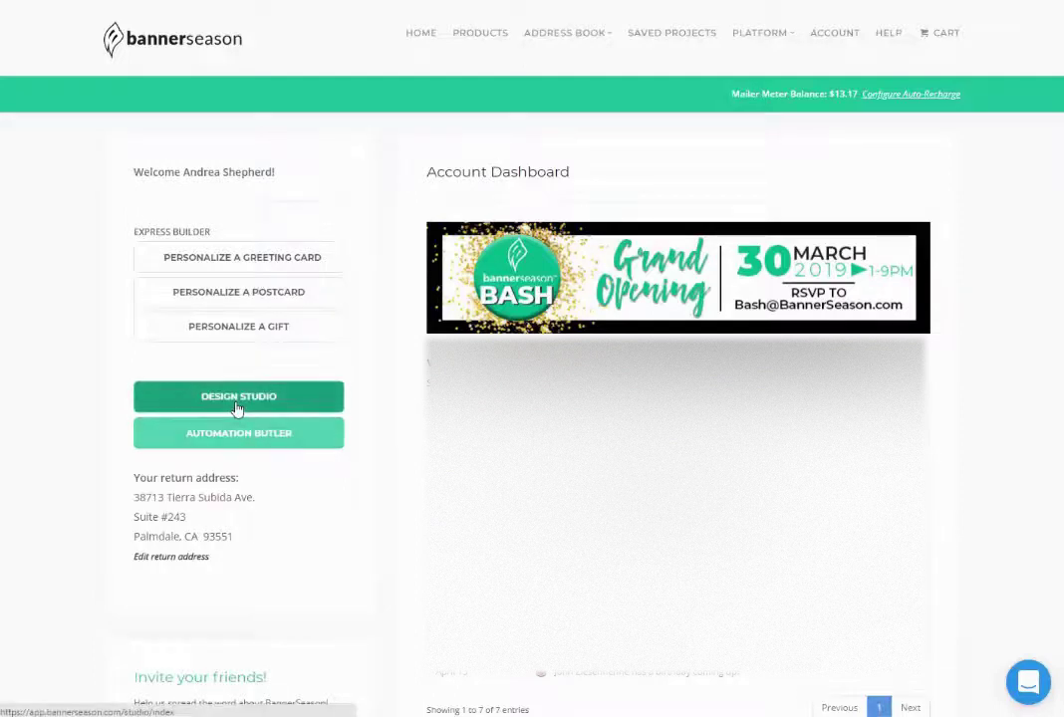
{"action": "left_click", "coordinate": [238, 409]}
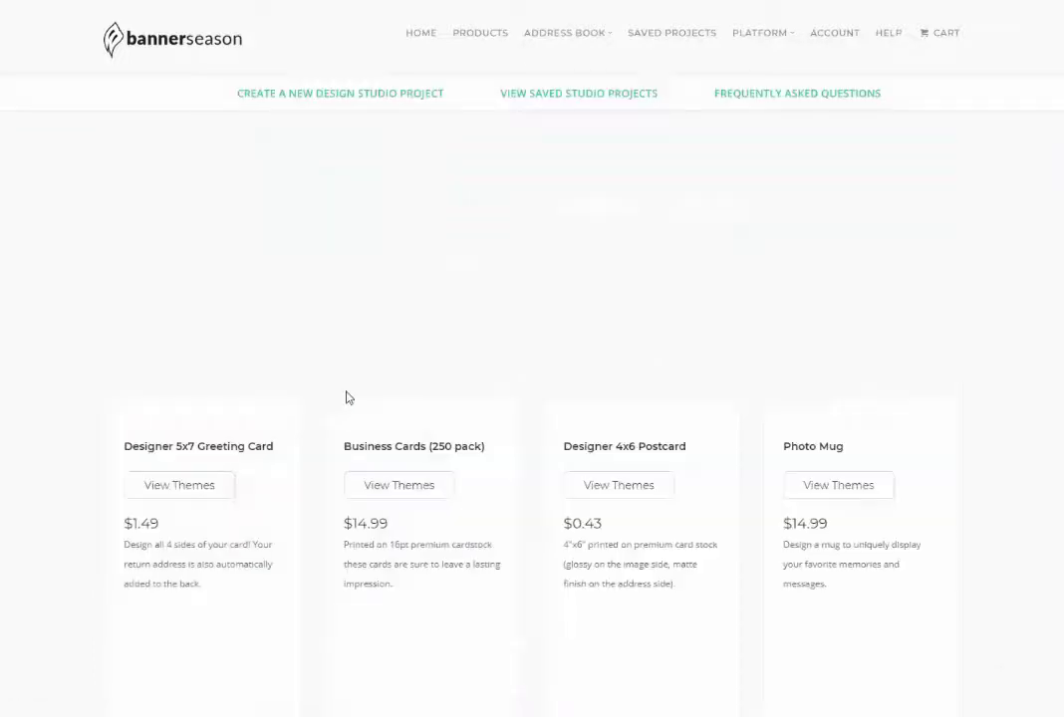
{"action": "scroll", "coordinate": [347, 397], "scroll_direction": "down", "scroll_amount": 3}
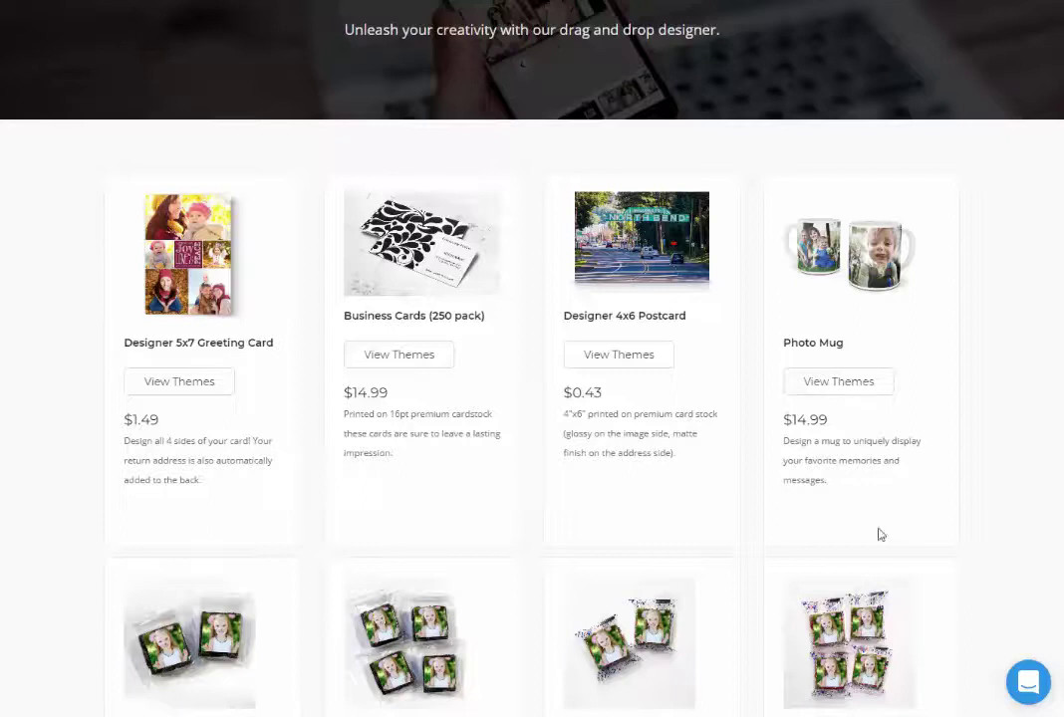
{"action": "scroll", "coordinate": [937, 540], "scroll_direction": "down", "scroll_amount": 2}
{"action": "scroll", "coordinate": [936, 540], "scroll_direction": "down", "scroll_amount": 5}
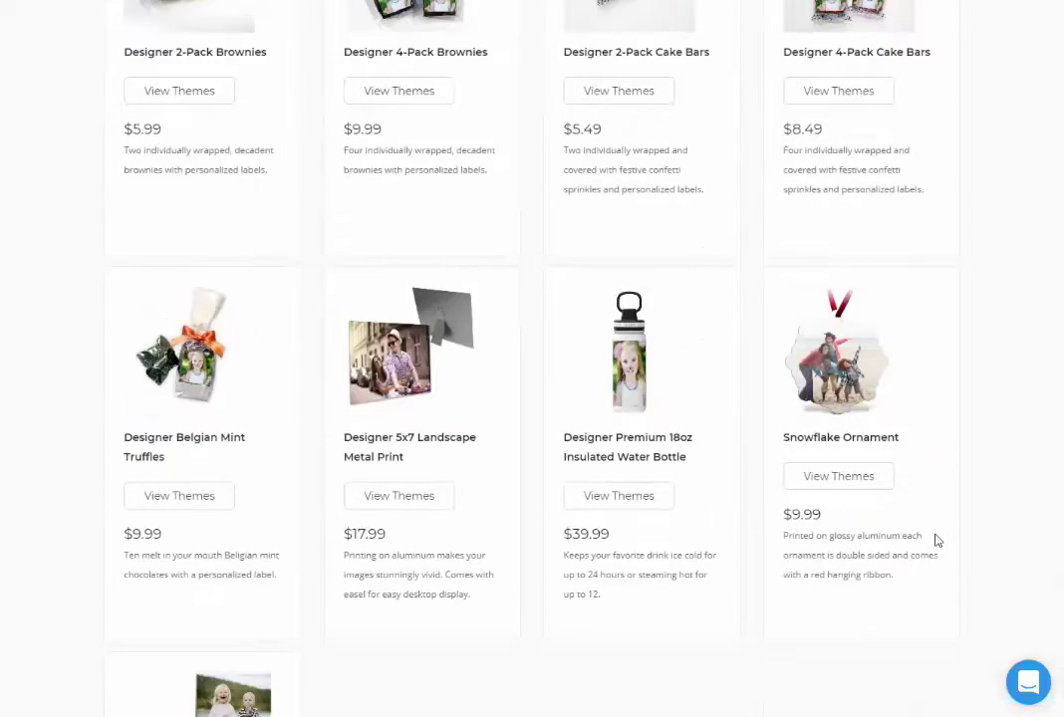
{"action": "scroll", "coordinate": [936, 539], "scroll_direction": "down", "scroll_amount": 3}
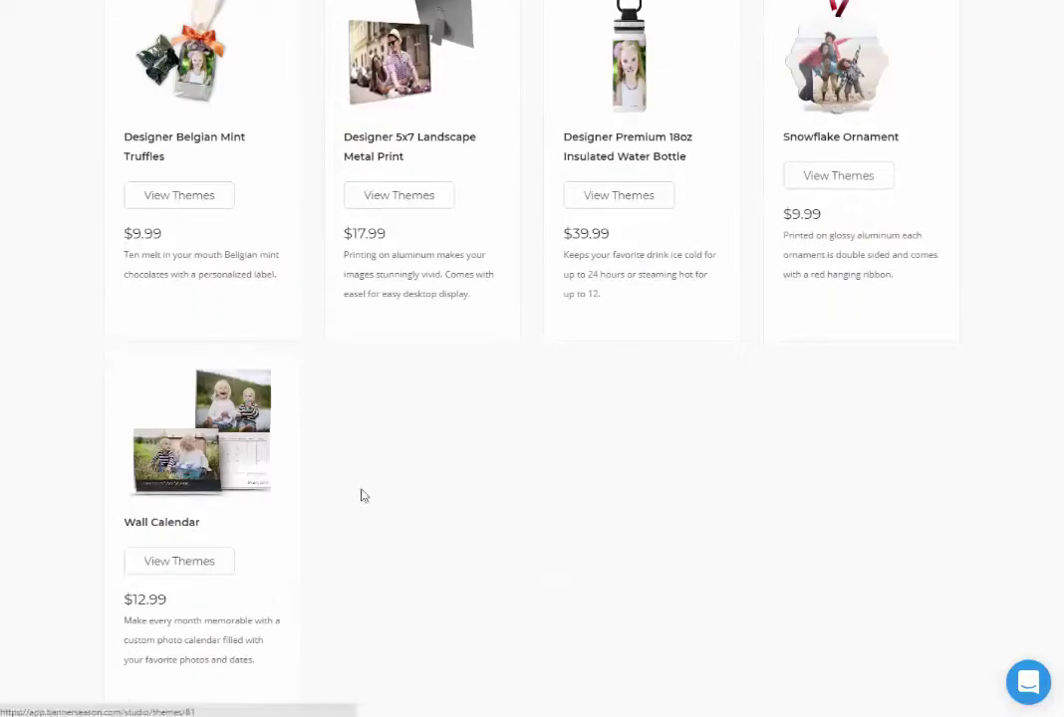
{"action": "scroll", "coordinate": [786, 541], "scroll_direction": "up", "scroll_amount": 3}
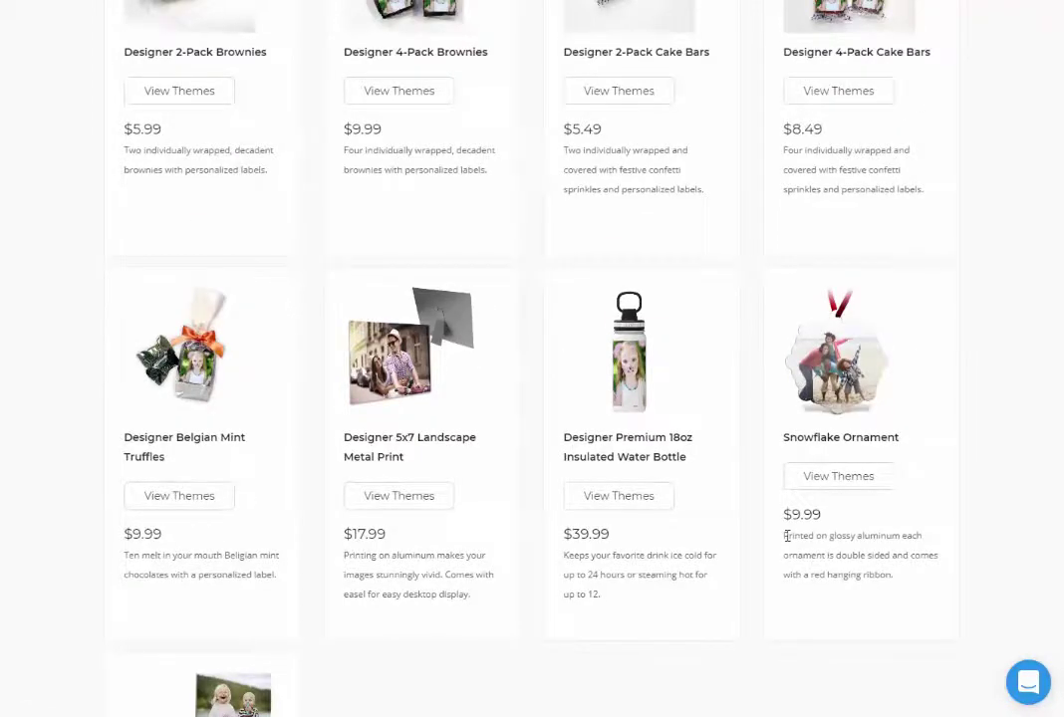
{"action": "scroll", "coordinate": [786, 538], "scroll_direction": "up", "scroll_amount": 2}
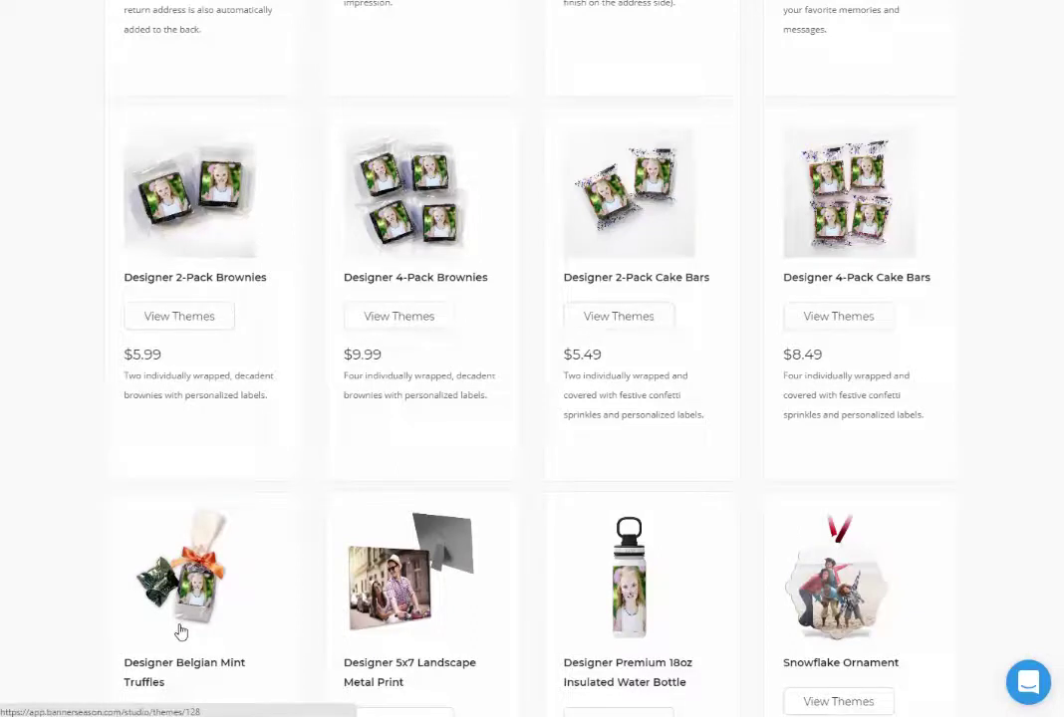
{"action": "scroll", "coordinate": [705, 588], "scroll_direction": "up", "scroll_amount": 3}
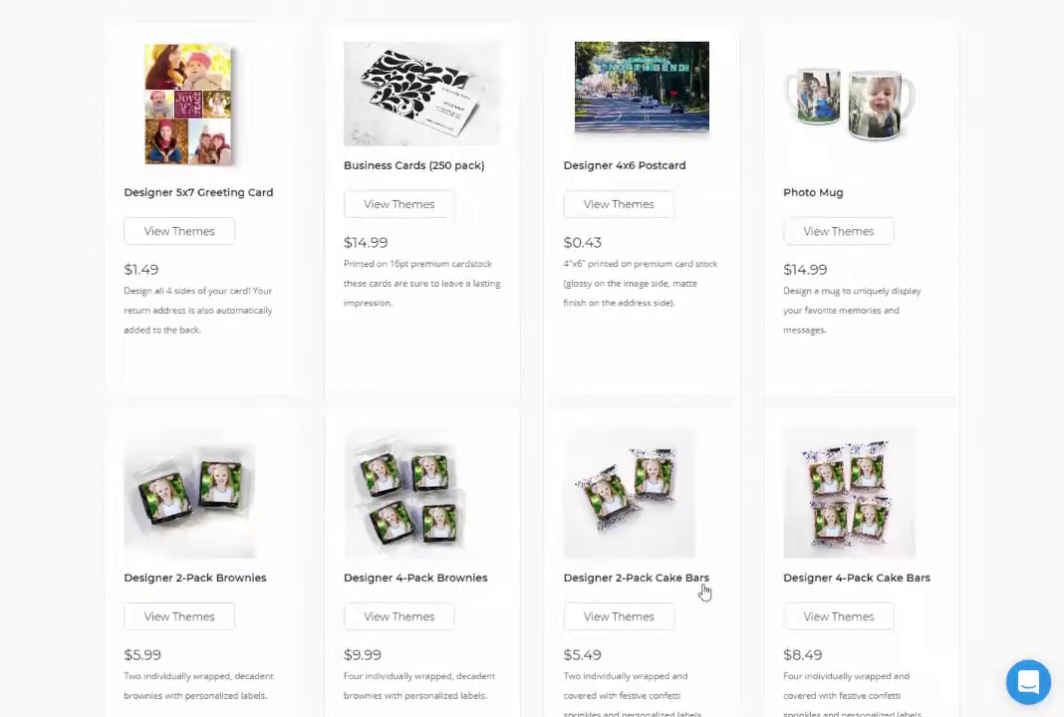
{"action": "scroll", "coordinate": [703, 592], "scroll_direction": "up", "scroll_amount": 4}
{"action": "scroll", "coordinate": [765, 578], "scroll_direction": "down", "scroll_amount": 2}
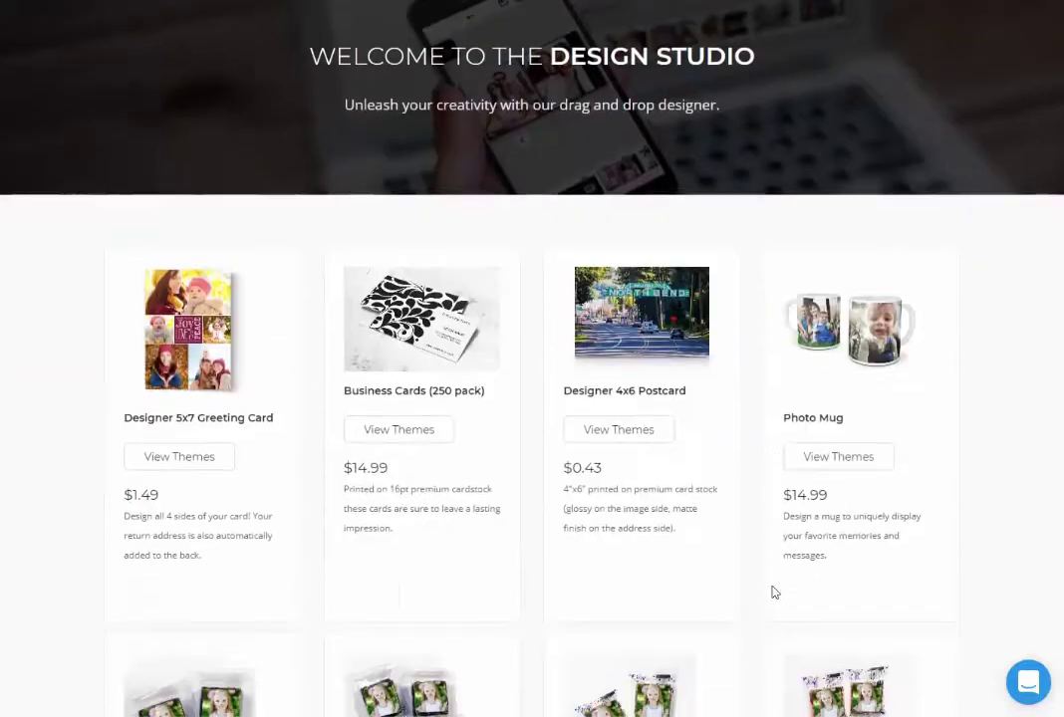